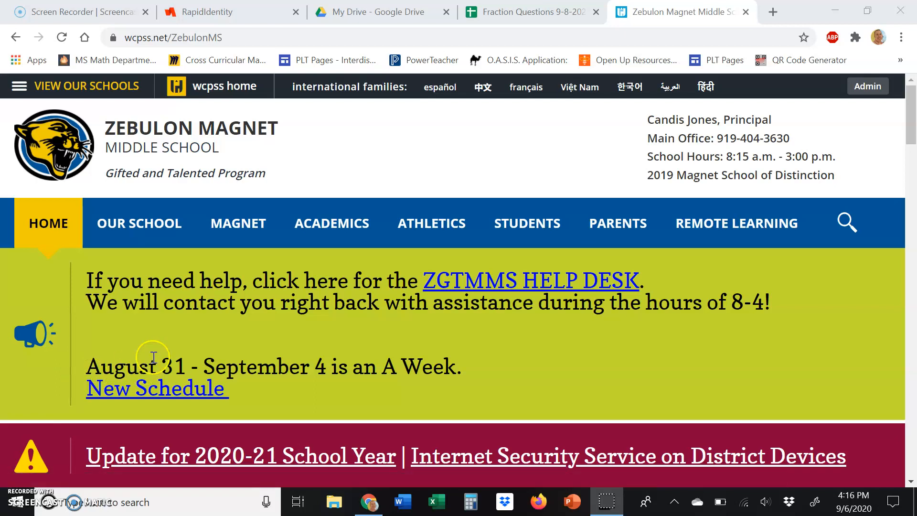
Open the AIG/Math Intervention teacher's website from the school's Staff Directory & Websites page.
mouse_move(145, 221)
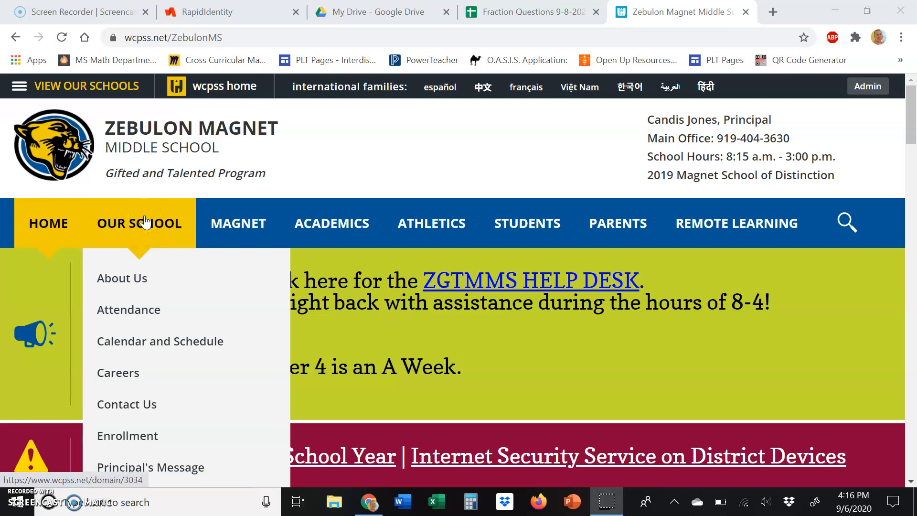
scroll(146, 236, "down", 3)
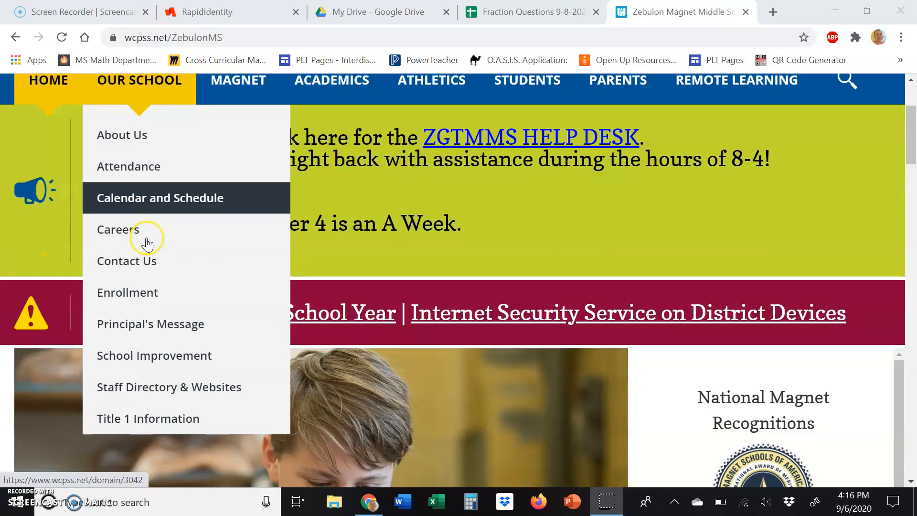
left_click(159, 388)
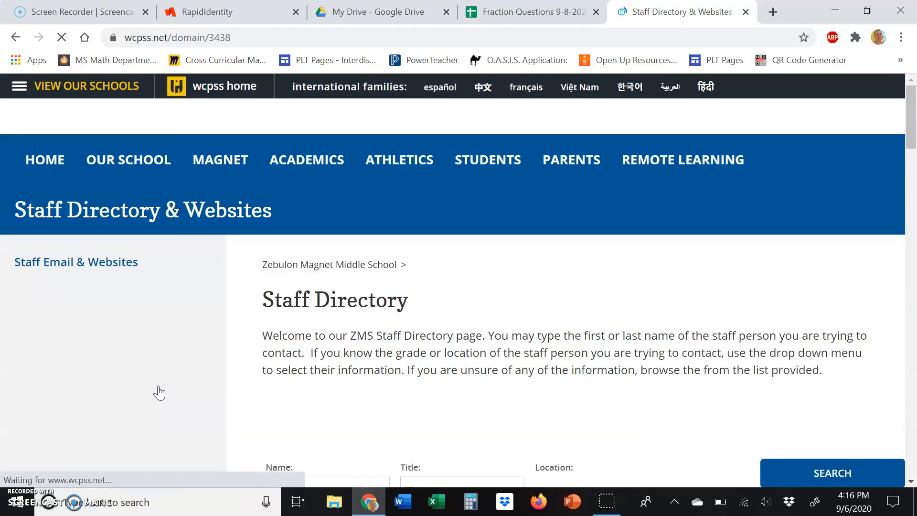
scroll(474, 338, "down", 2)
scroll(473, 337, "down", 6)
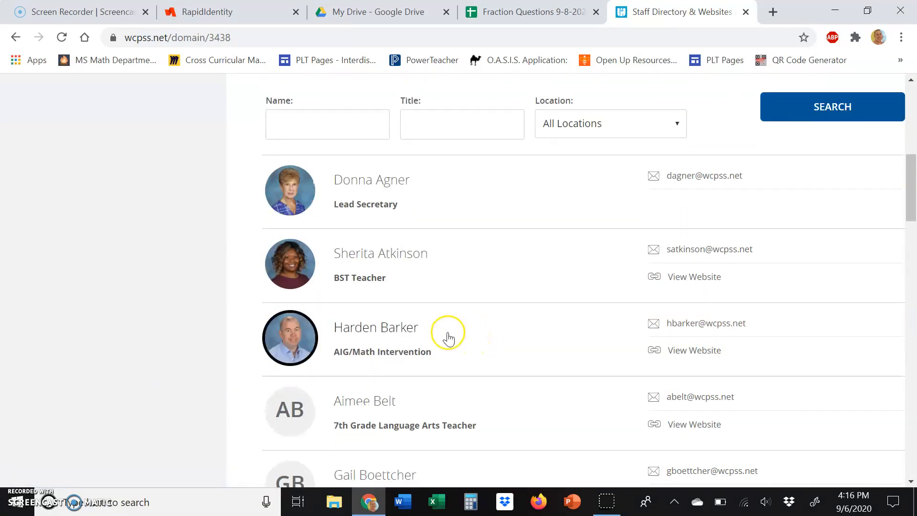
left_click(699, 352)
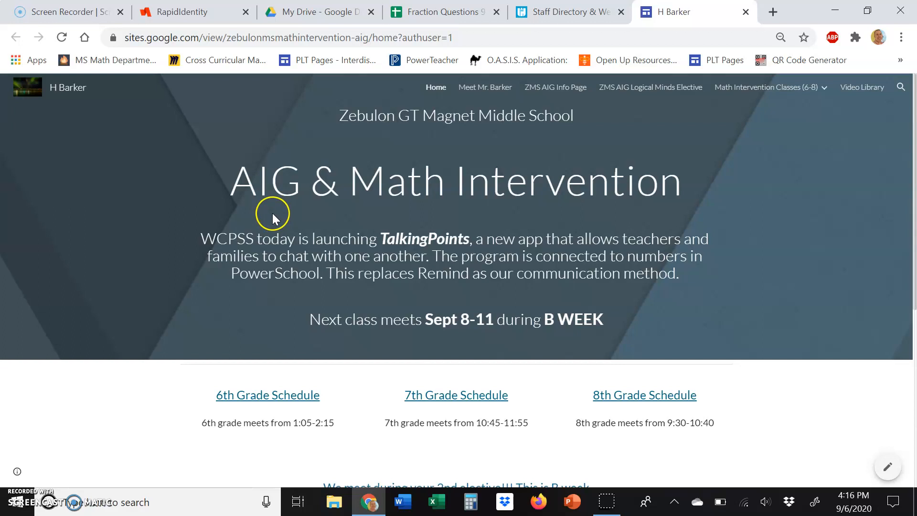
Open the teacher site's Video Library page and look through its lists of math videos by topic and grade.
left_click(862, 88)
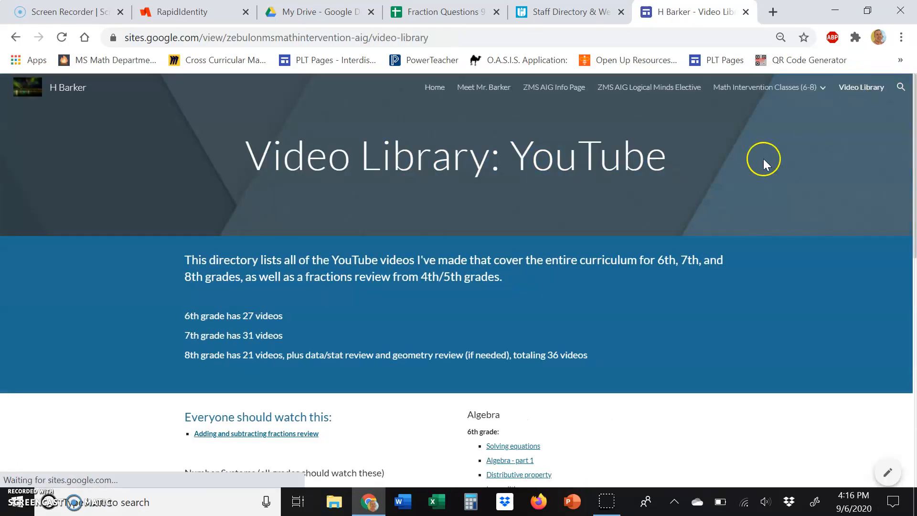
scroll(677, 264, "down", 2)
scroll(678, 264, "down", 4)
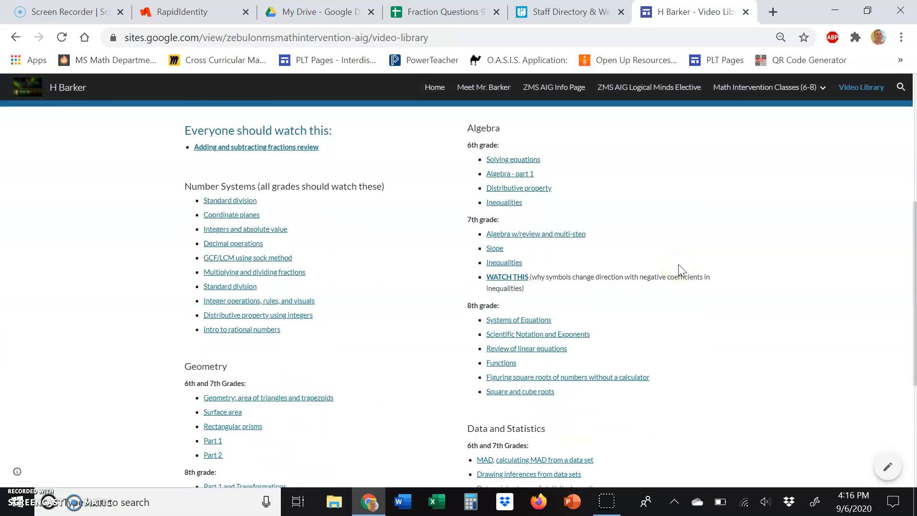
scroll(321, 352, "down", 2)
scroll(321, 352, "up", 6)
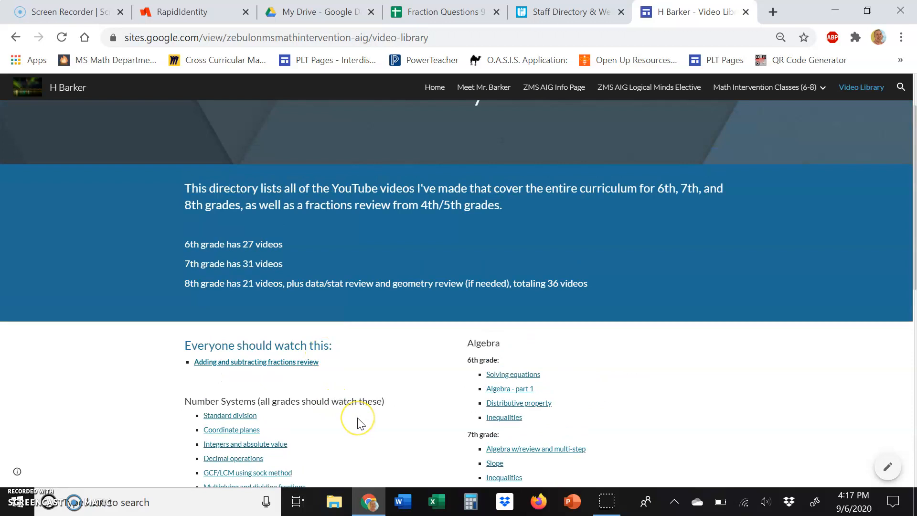
scroll(353, 423, "up", 2)
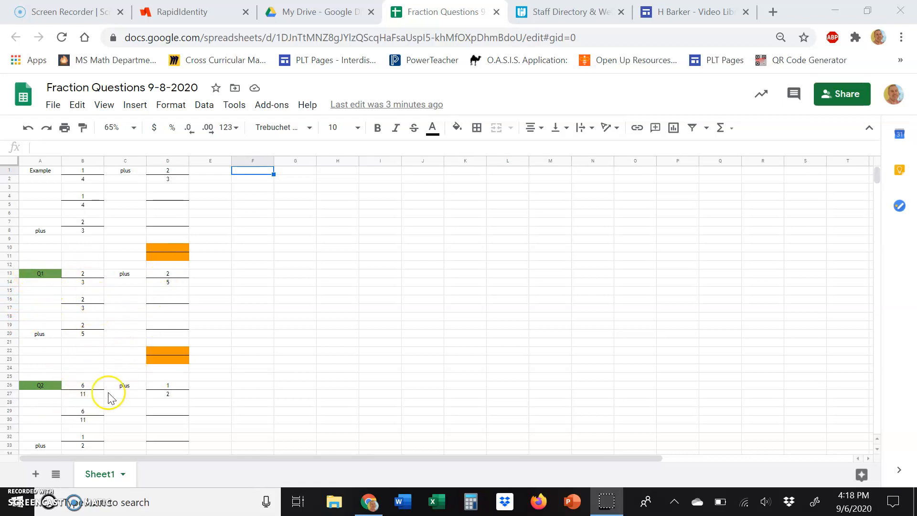
In the Fraction Questions sheet, list the example's denominator multiples: "4, 8, 12,16" in F1 and "3, 6, 9, 12, 15" in F2.
scroll(105, 391, "down", 4)
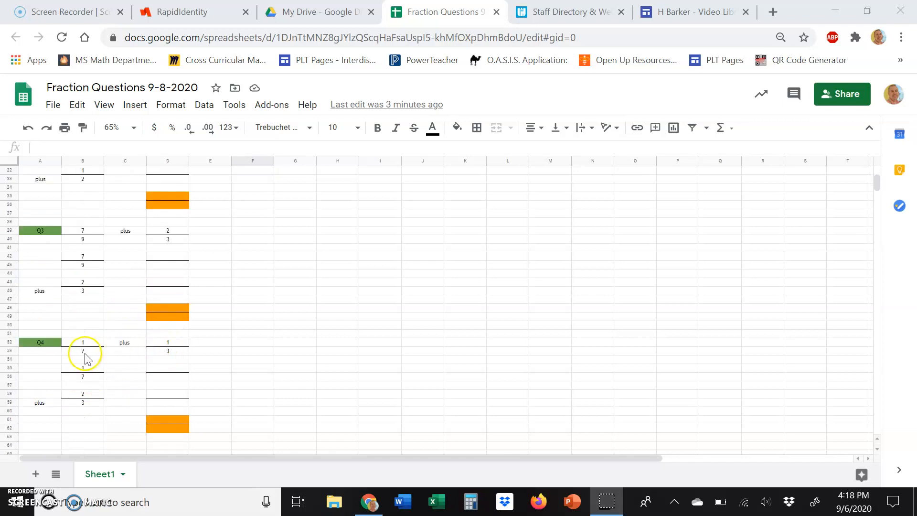
scroll(172, 350, "down", 7)
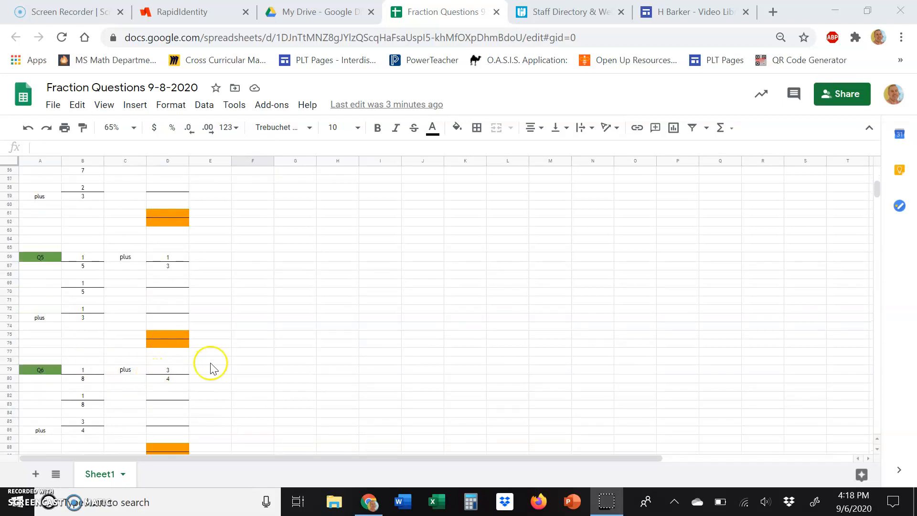
scroll(245, 347, "up", 11)
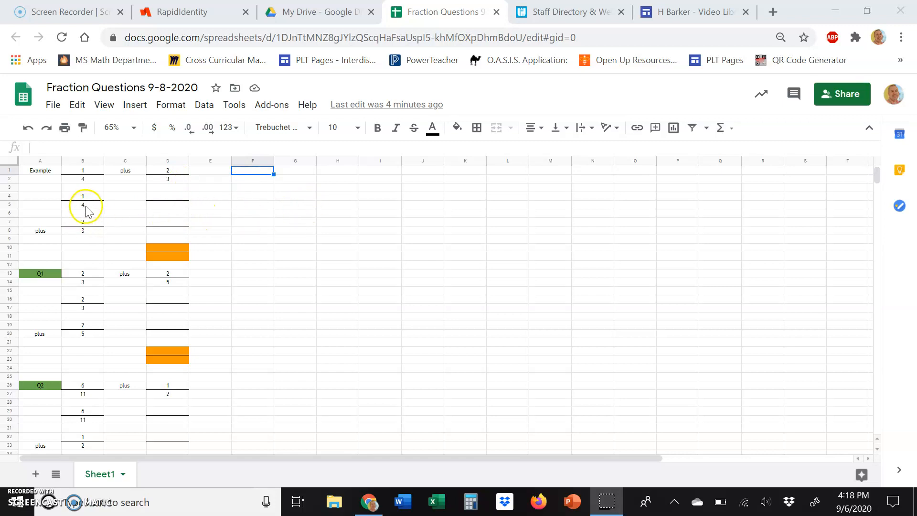
left_click(258, 174)
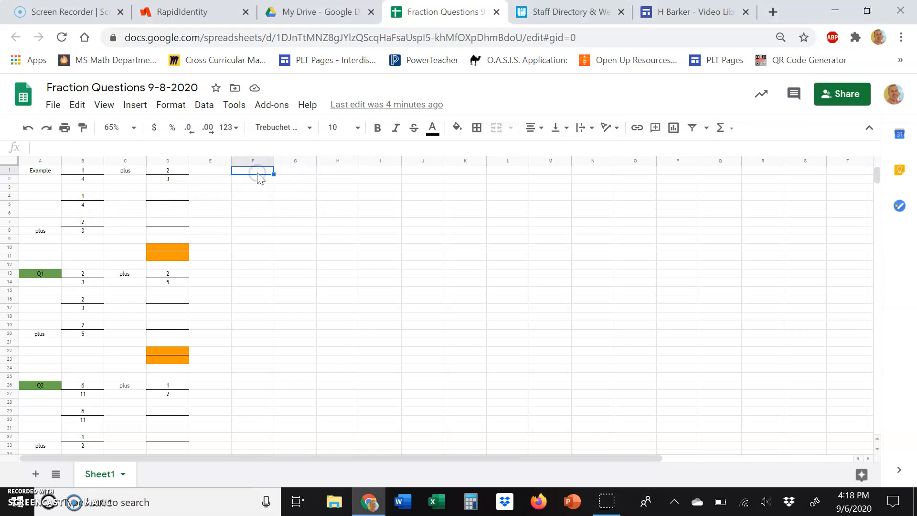
type("4")
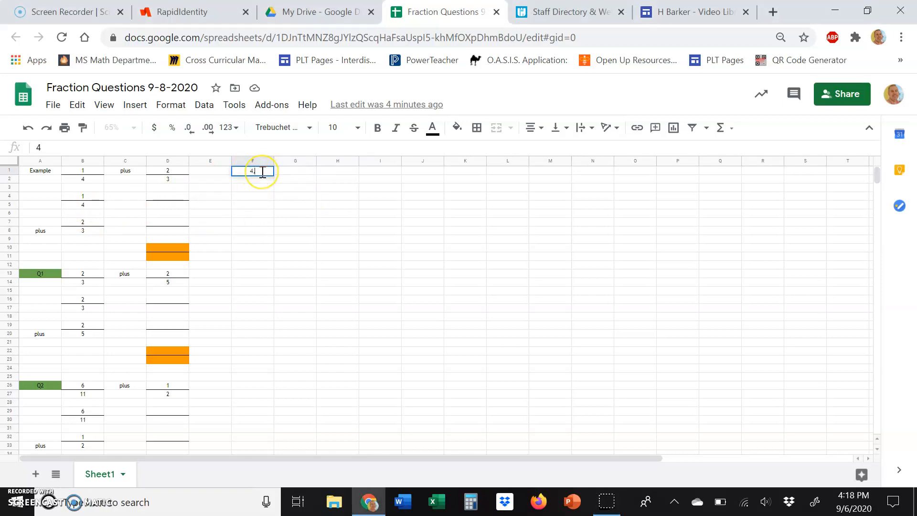
type(", 8, 12,16")
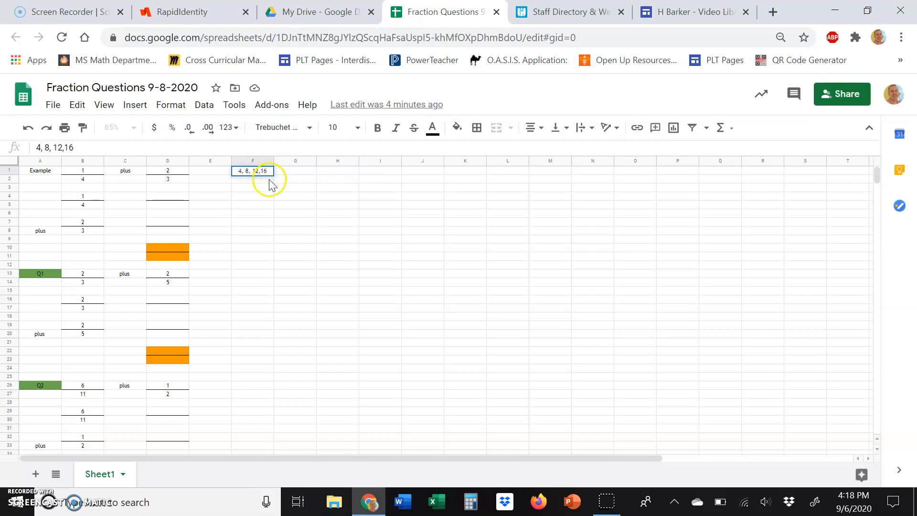
left_click(269, 180)
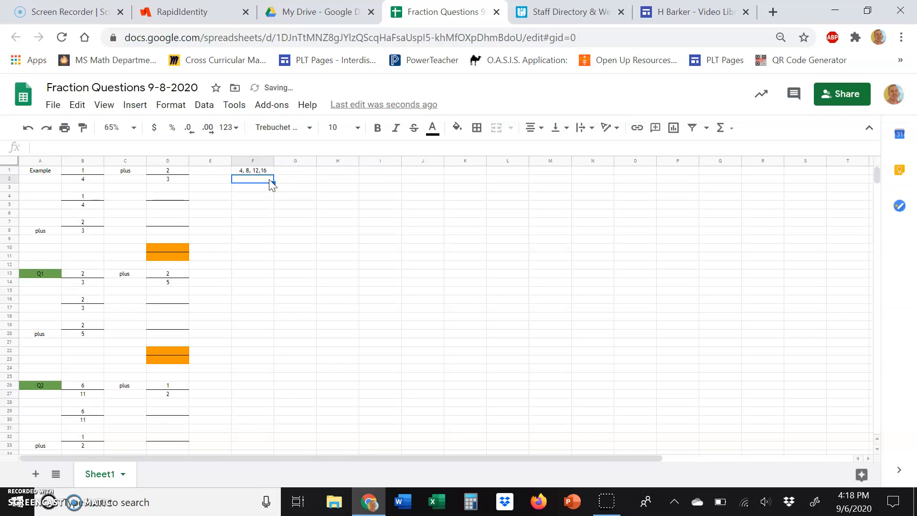
type("3, 6, 9, 12, 15")
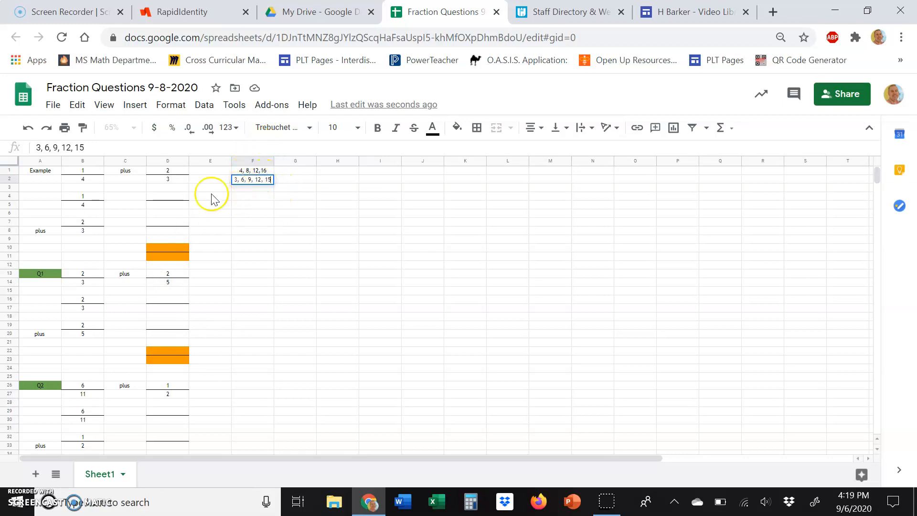
Enter the common denominator 12 for both example fractions, in cells D5 and D8.
left_click(169, 209)
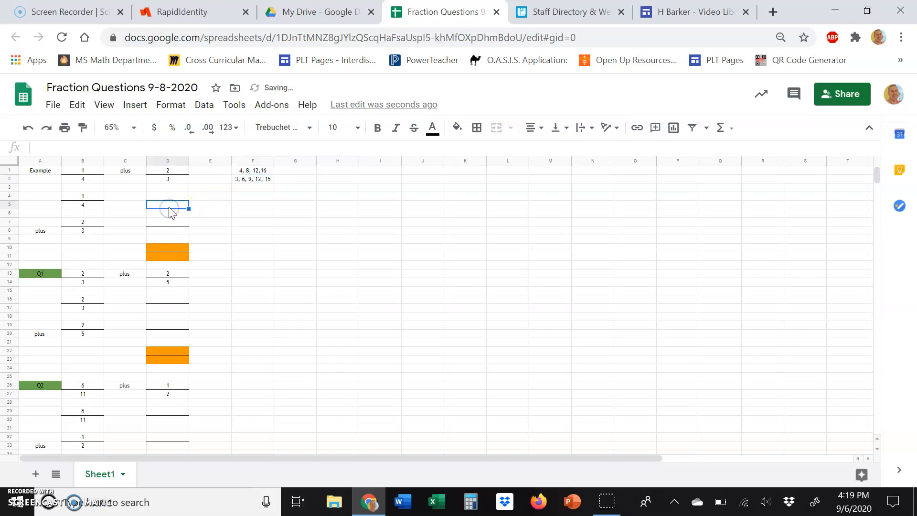
type("12")
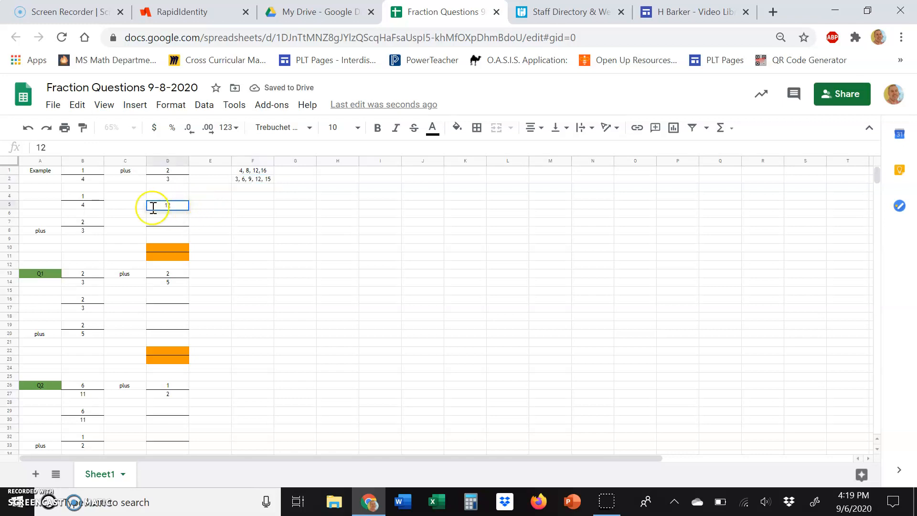
left_click(162, 230)
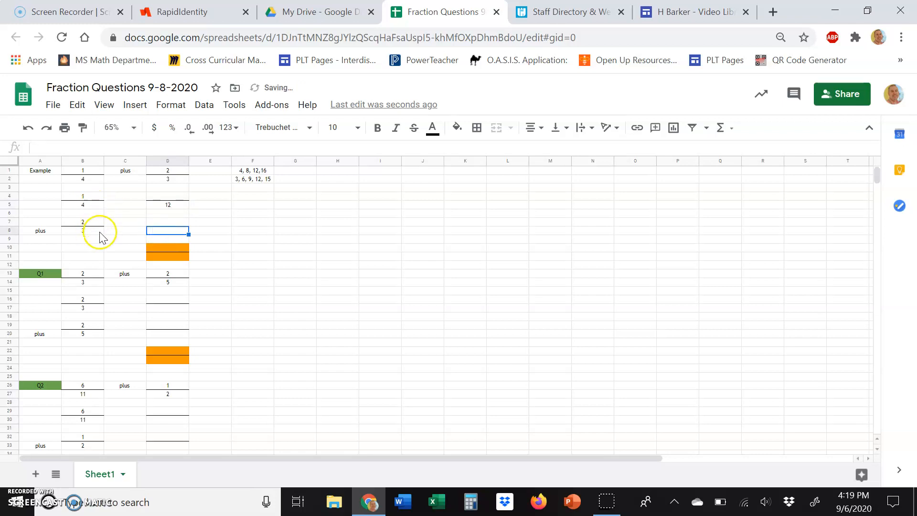
type("12")
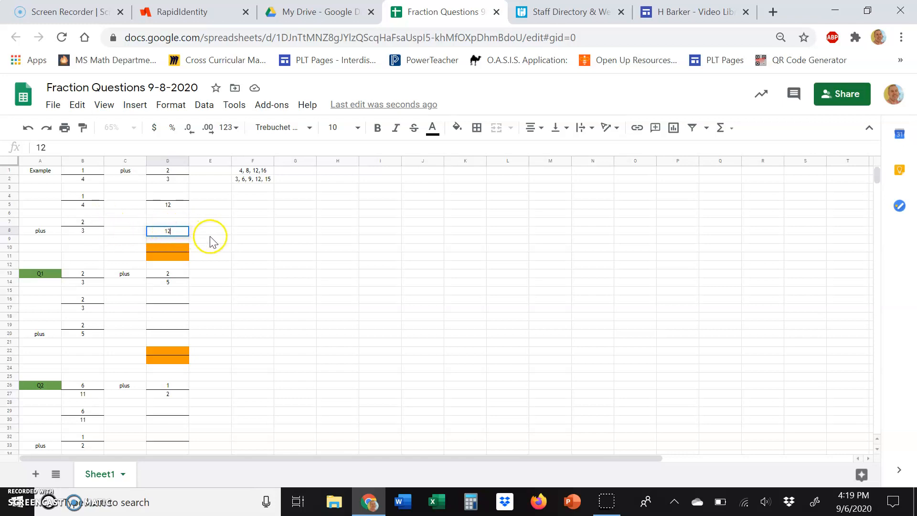
Fill the twelve cells F5:Q5 with orange as a bar beside the first example fraction.
left_click(259, 199)
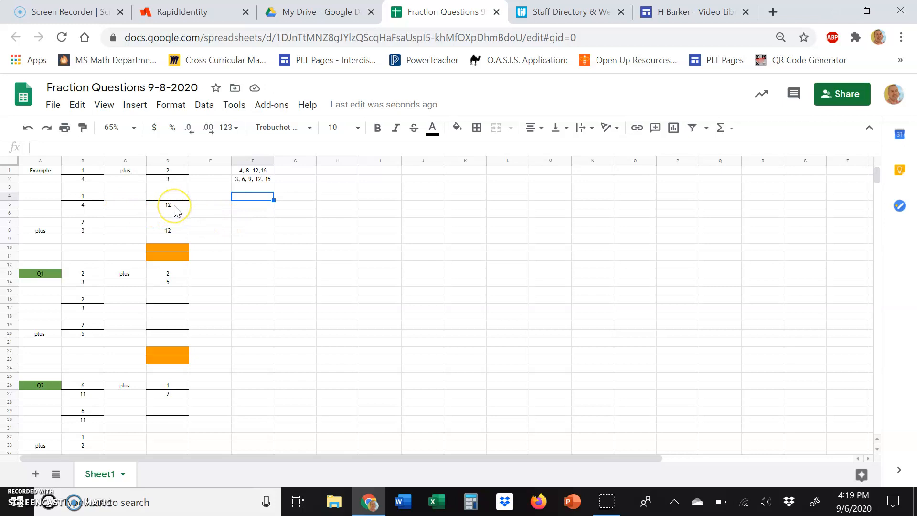
left_click(244, 206)
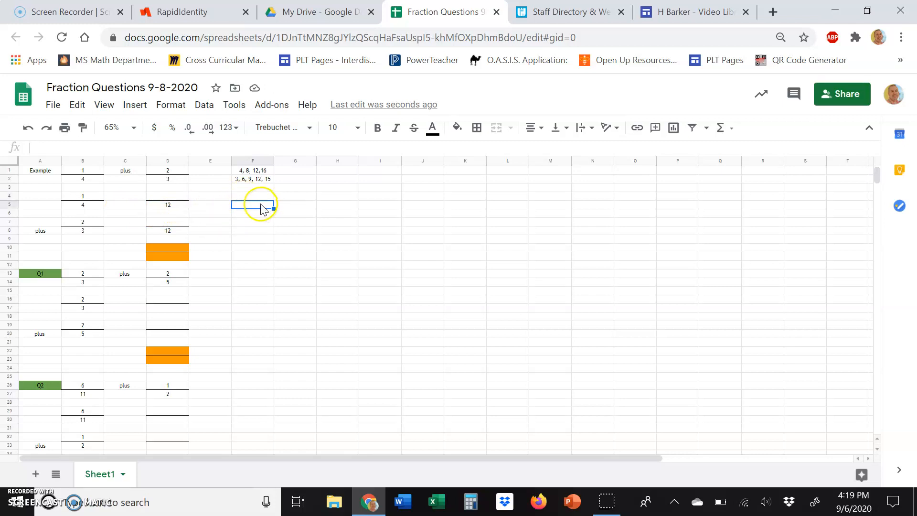
left_click_drag(258, 207, 718, 208)
left_click(264, 206)
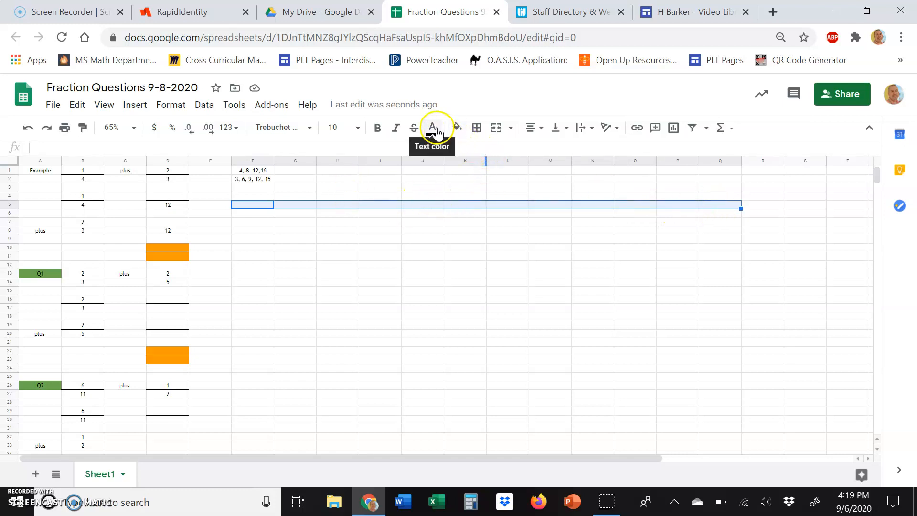
left_click(458, 130)
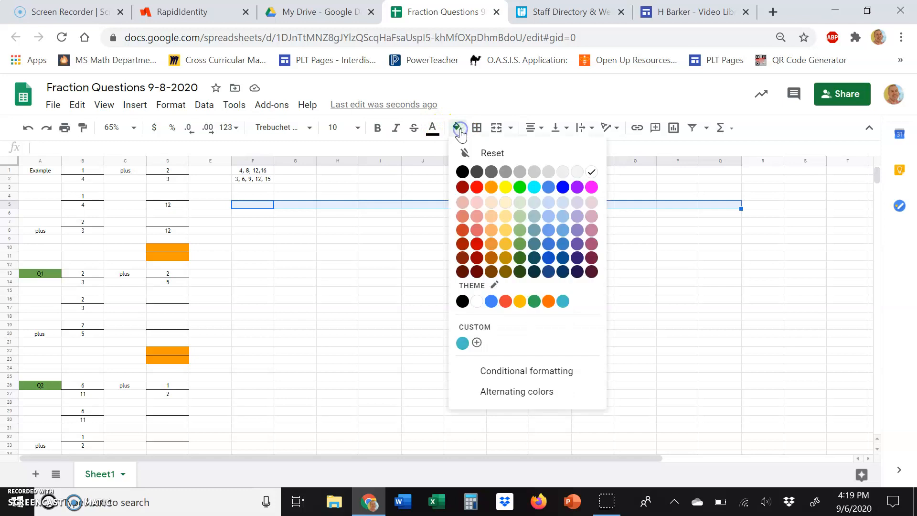
left_click(494, 187)
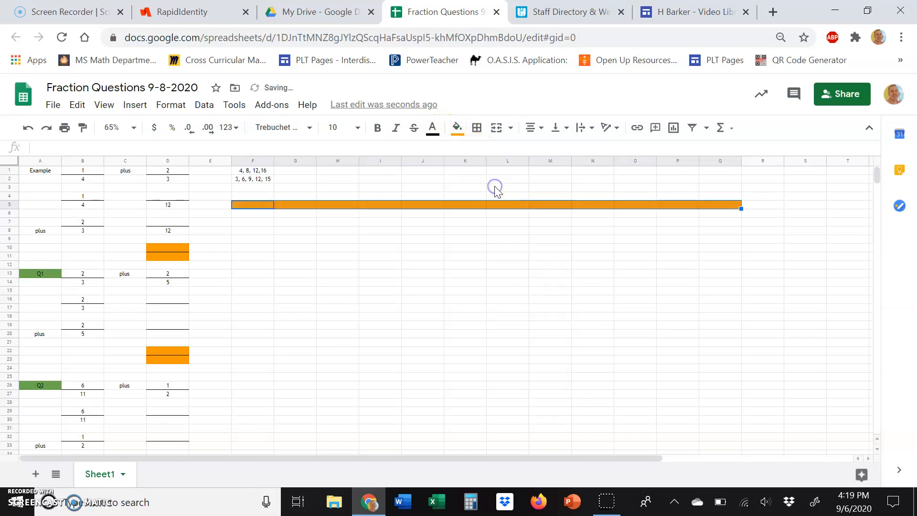
Fill the twelve cells F8:Q8 with the same orange as a bar beside the second example fraction.
left_click(248, 225)
mouse_move(250, 231)
left_mouse_down()
mouse_move(456, 243)
mouse_move(712, 236)
left_mouse_up()
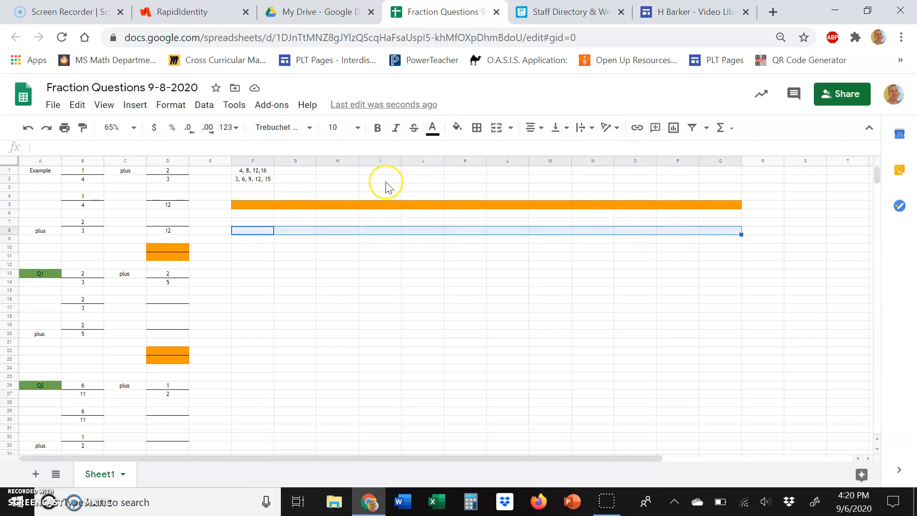
left_click(458, 127)
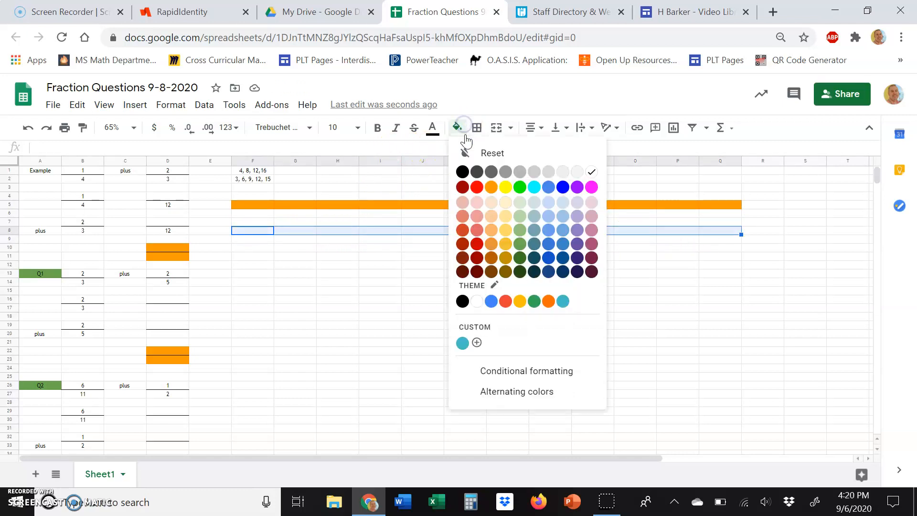
left_click(491, 186)
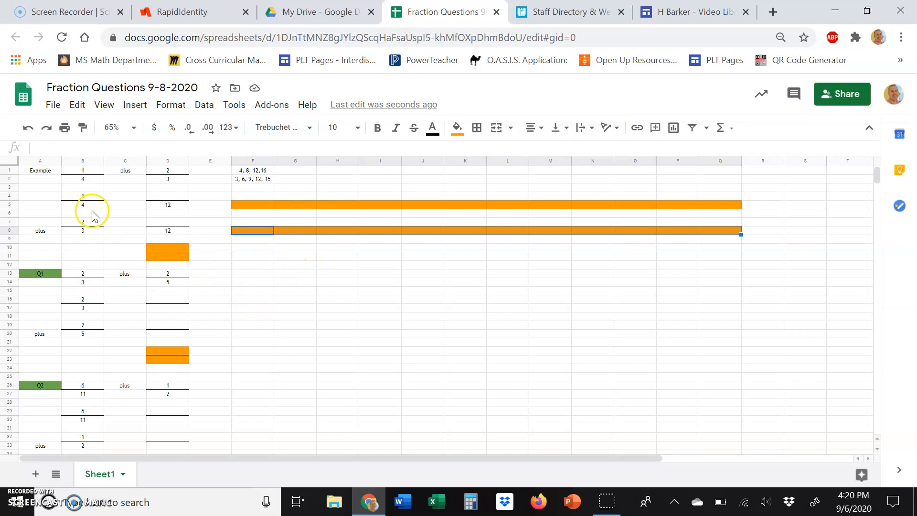
Enter the numerator 3 in D4 above the first 12 and check the cell's text color in the palette.
left_click(176, 197)
type("3")
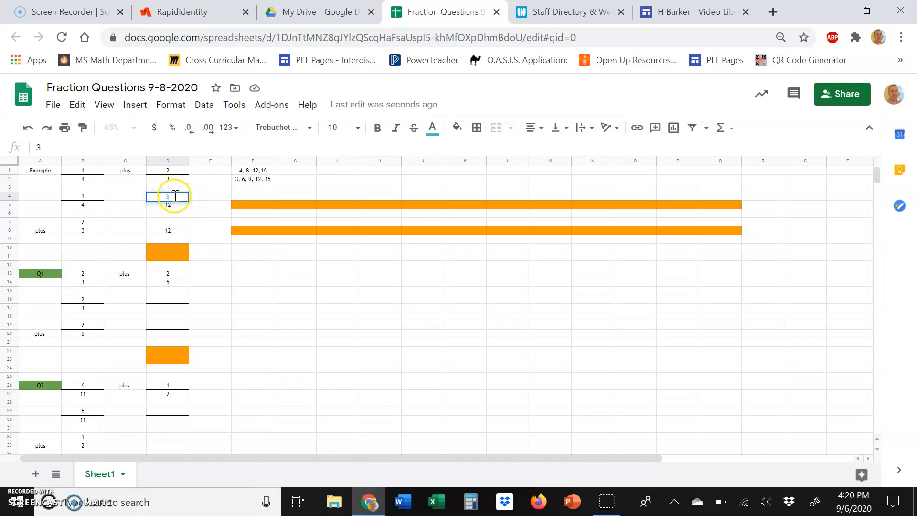
left_click(434, 128)
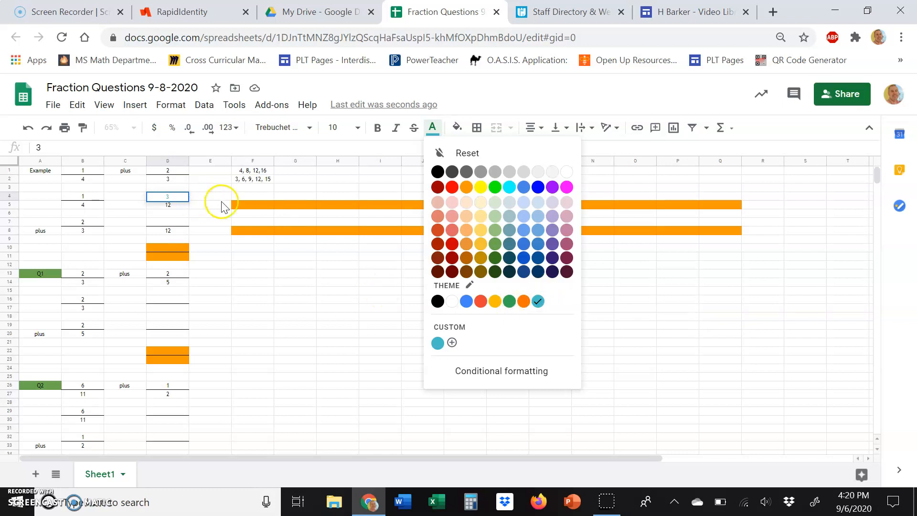
Recolor the first three cells of the upper bar, F5:H5, with the teal theme color to represent 3/12.
left_click(253, 202)
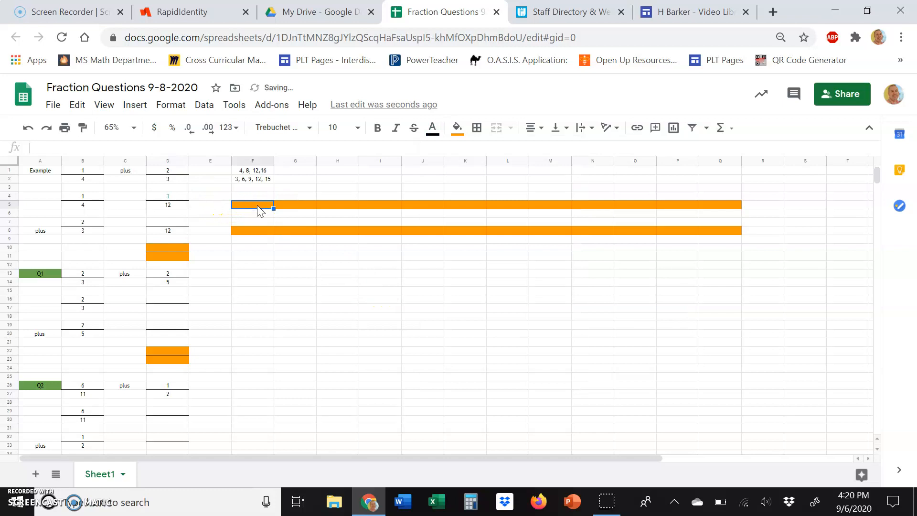
left_click_drag(244, 202, 333, 204)
left_click(457, 127)
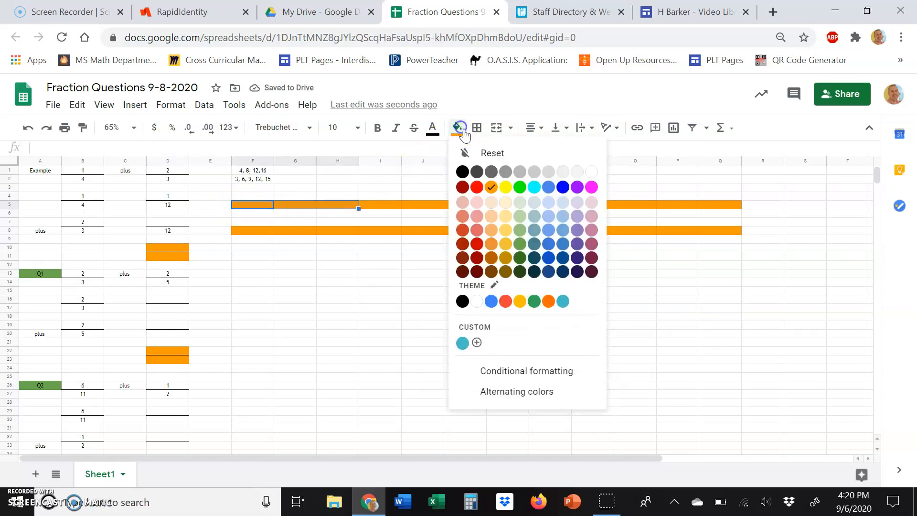
left_click(562, 301)
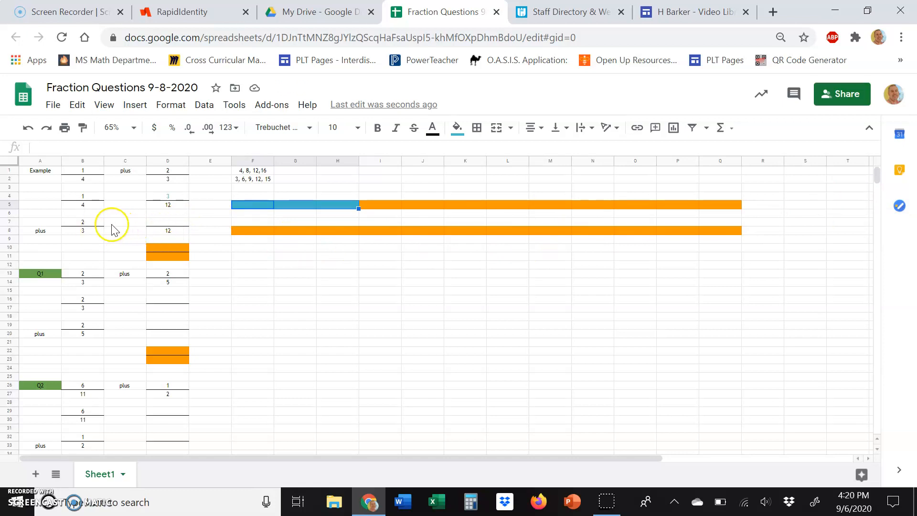
Enter the numerator 8 in D7 above the second 12 and give it the teal theme text color.
left_click(169, 222)
type("8")
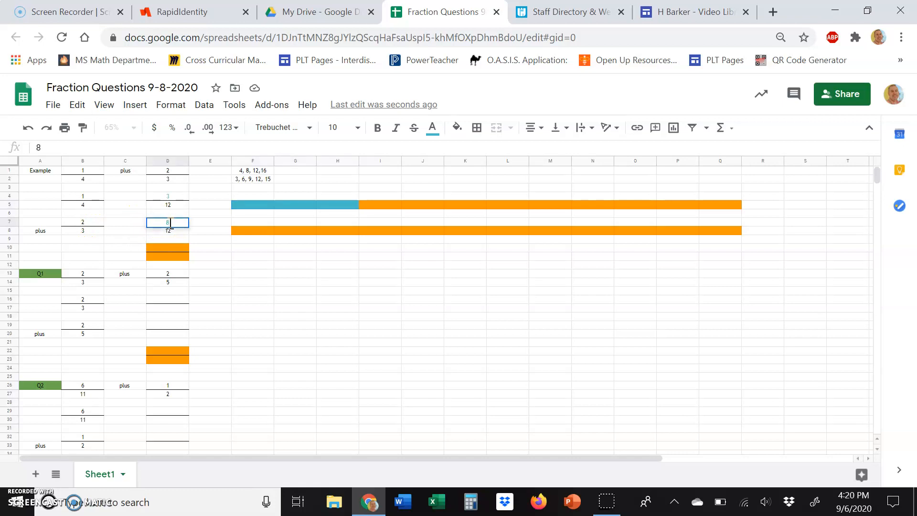
left_click(432, 127)
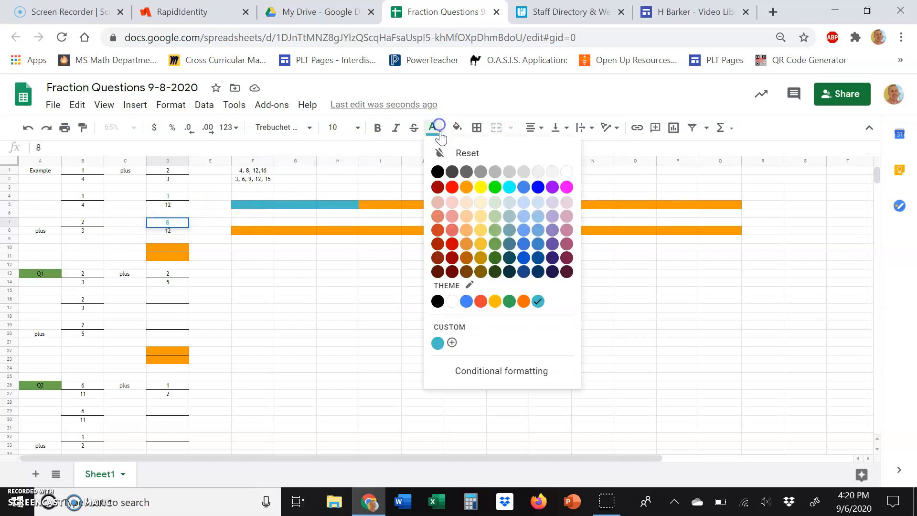
left_click(537, 302)
Recolor the first eight cells of the example's lower bar, F8:M8, with the teal theme color to represent 8/12.
left_click_drag(256, 233, 545, 230)
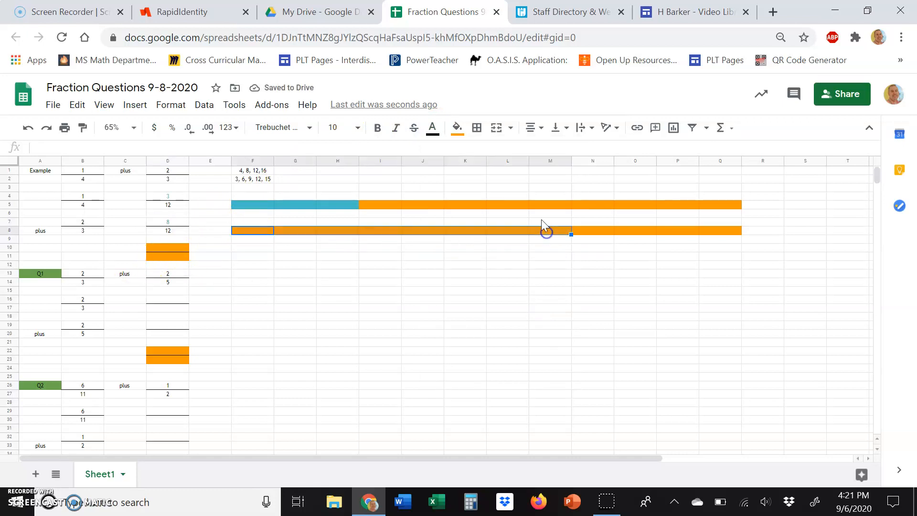
left_click(462, 130)
left_click(563, 300)
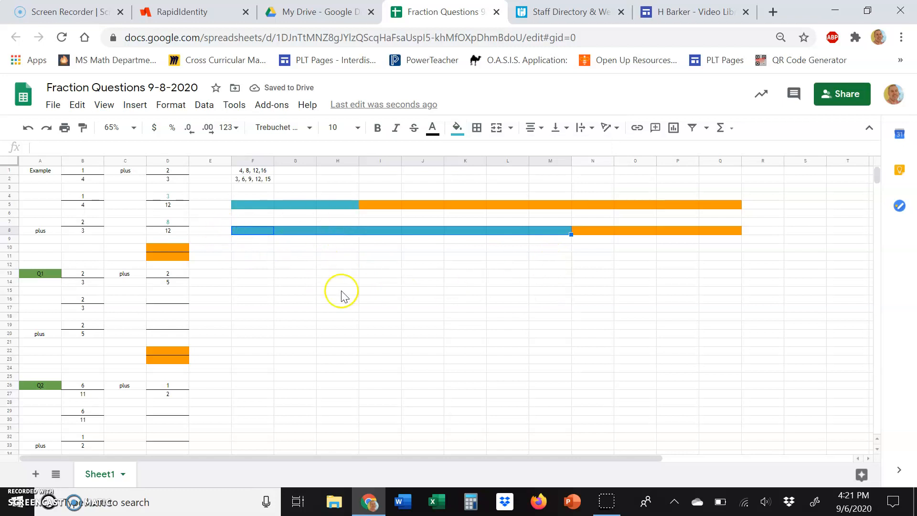
Enter the example's answer in the orange cells as 11 in D10 over 12 in D11.
left_click(175, 249)
type("11")
key("Return")
type("12")
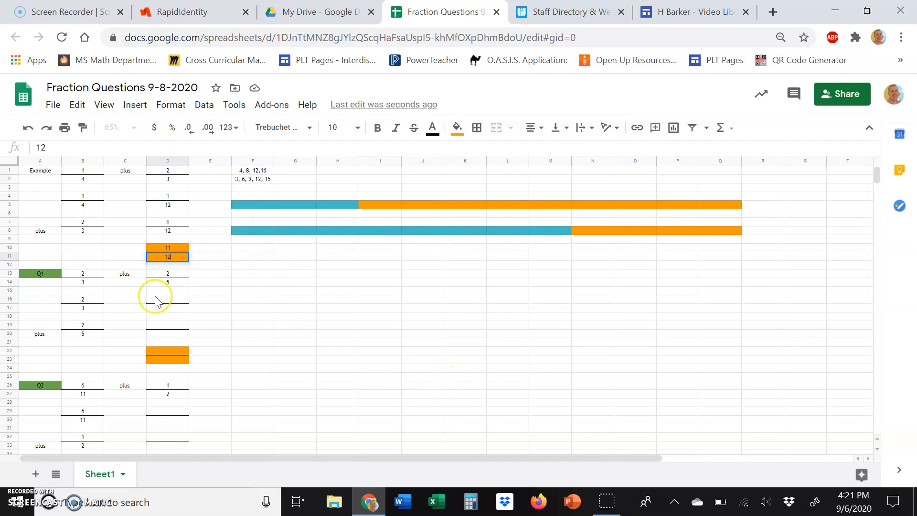
List the multiples for Q1's denominators: 3, 6, 9, 12, 15 in F13 and 5, 10, 15, 20 in F14.
left_click(262, 277)
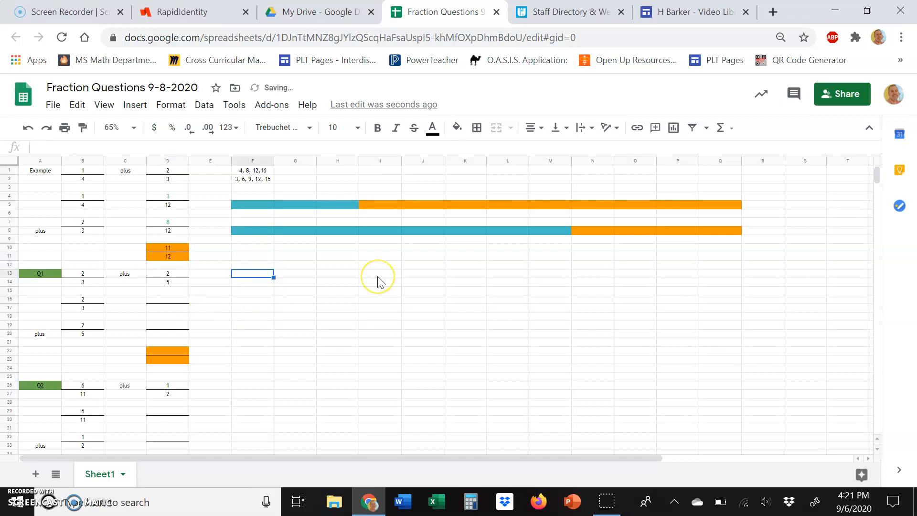
type("3, 6, 9, 12, 15")
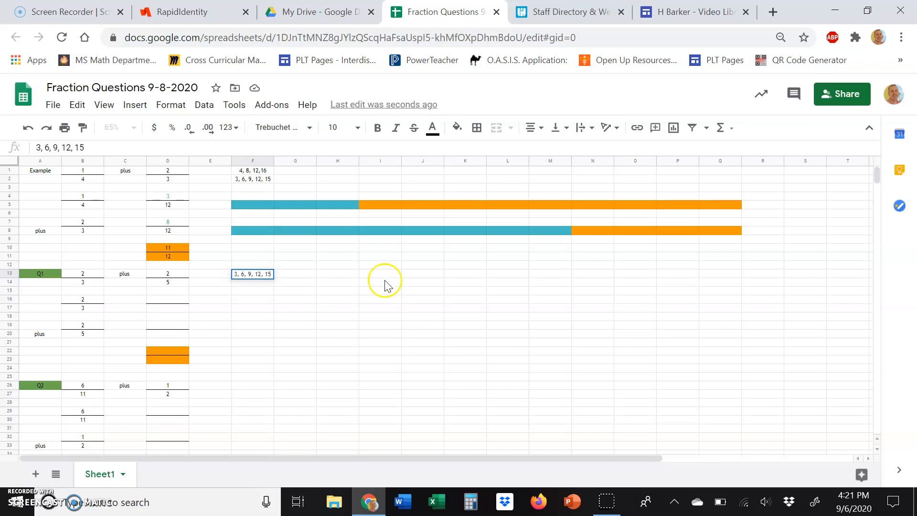
left_click(252, 283)
type("5, 10,")
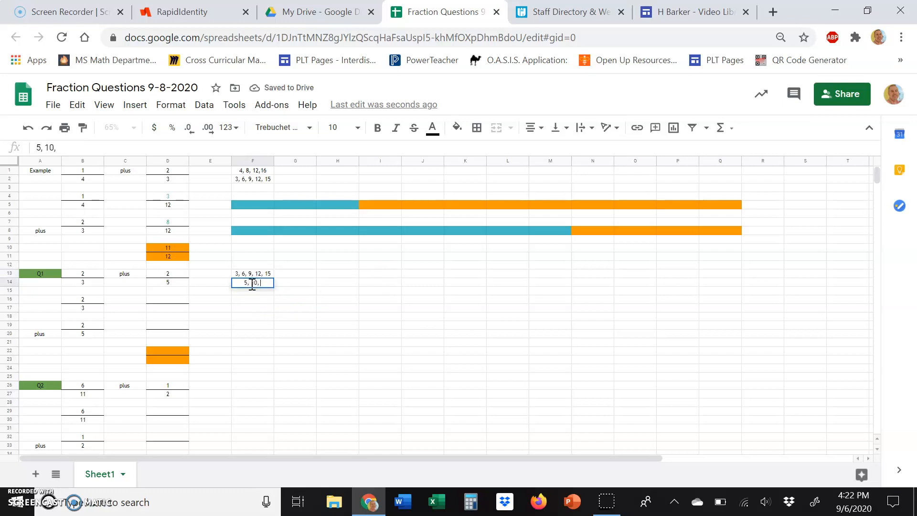
type(" 15, 20")
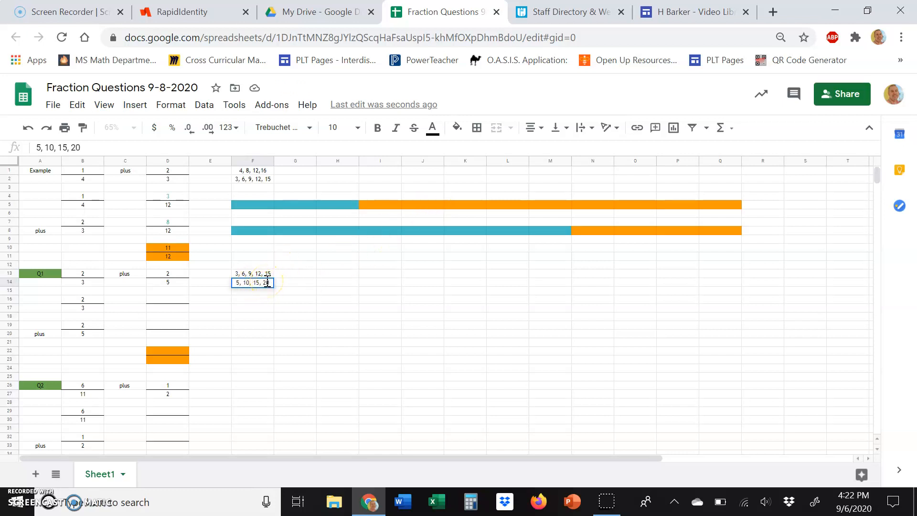
Enter the common denominator 15 for Q1 in D17, D20 and the answer cell D23.
left_click(169, 309)
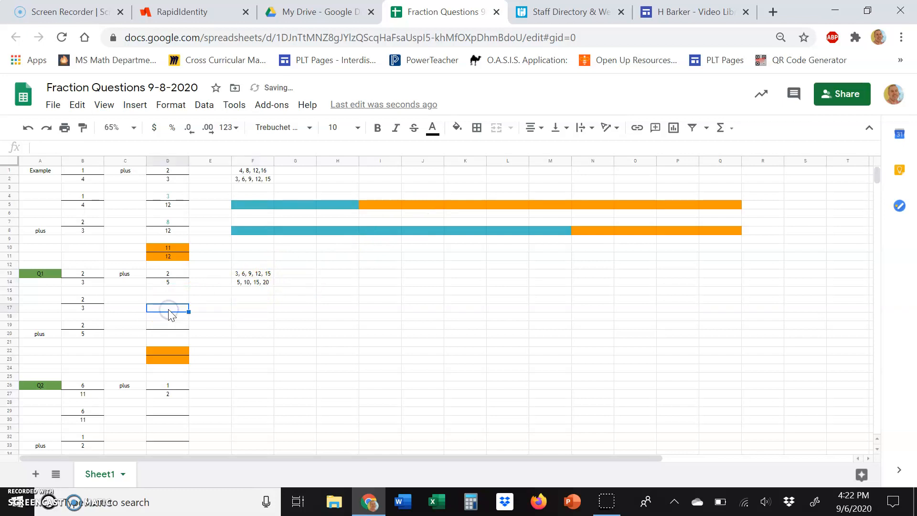
type("15")
left_click(174, 334)
type("15")
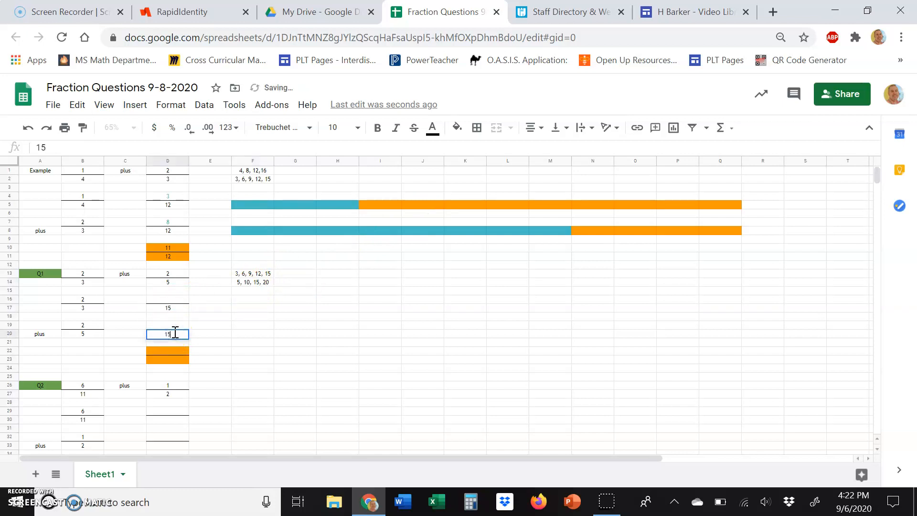
left_click(170, 359)
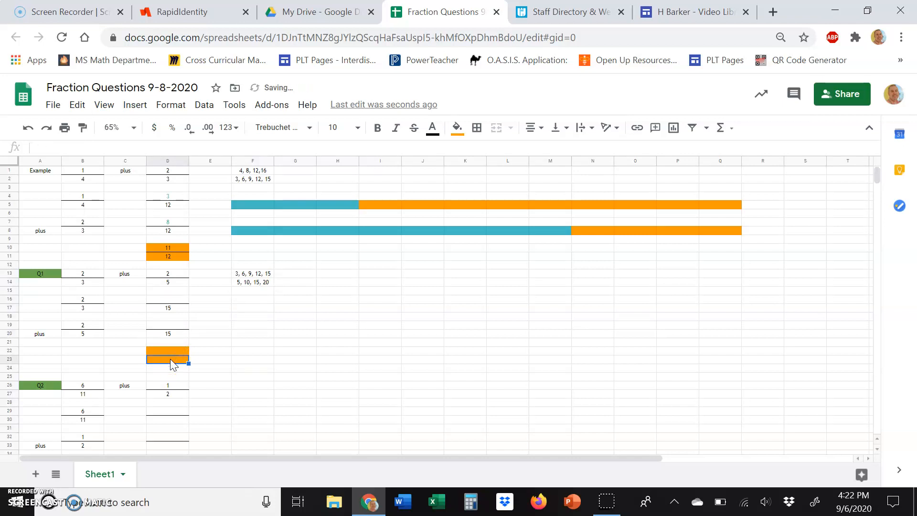
type("15")
Fill the fifteen cells F16:T16 with orange as a bar beside Q1's first fraction.
left_click(242, 299)
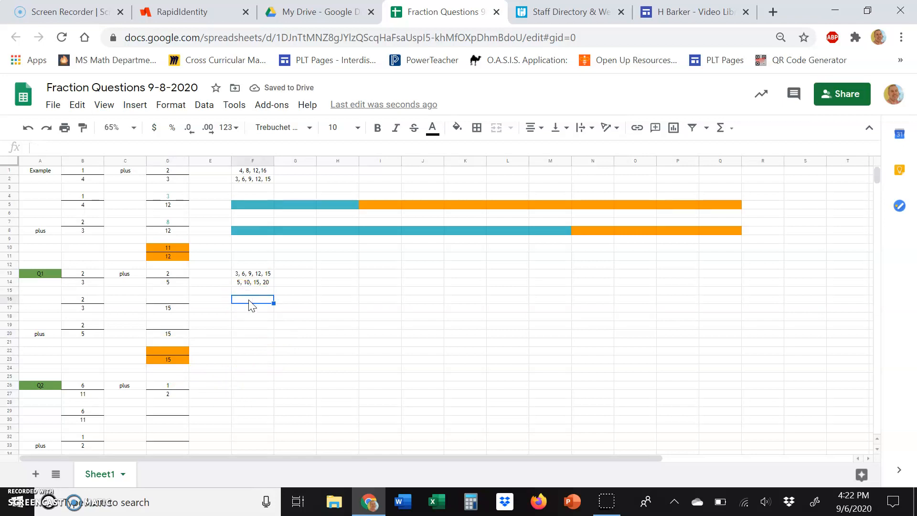
left_click_drag(249, 304, 832, 298)
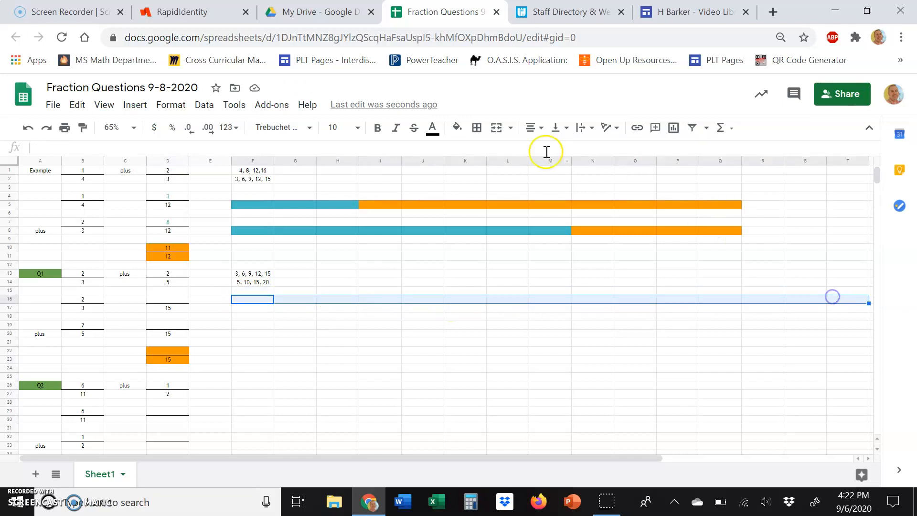
left_click(457, 127)
left_click(493, 191)
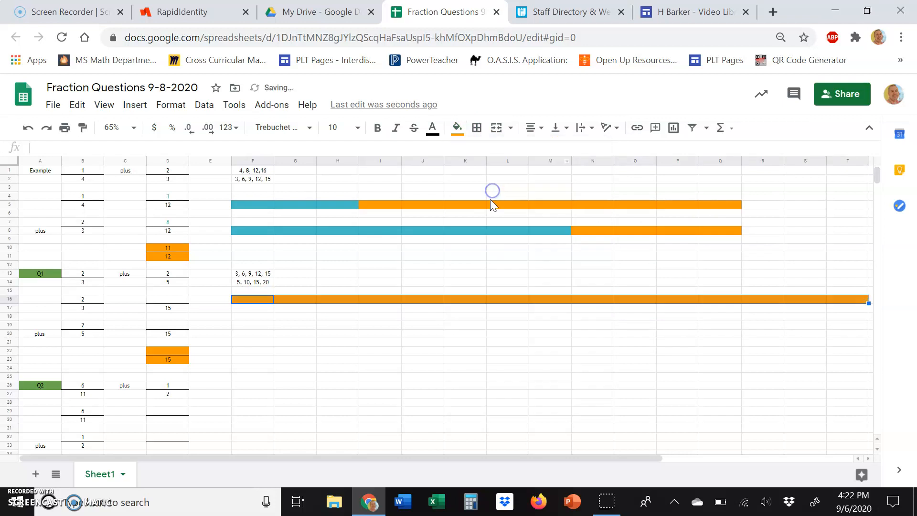
Fill the fifteen cells F19:T19 with the same orange as a bar beside Q1's second fraction.
left_click(258, 326)
left_click_drag(283, 327, 834, 328)
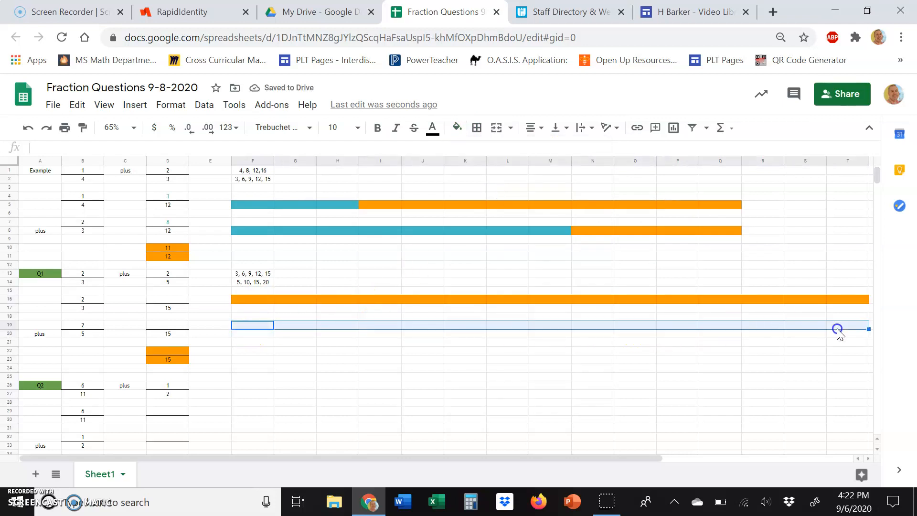
left_click(457, 128)
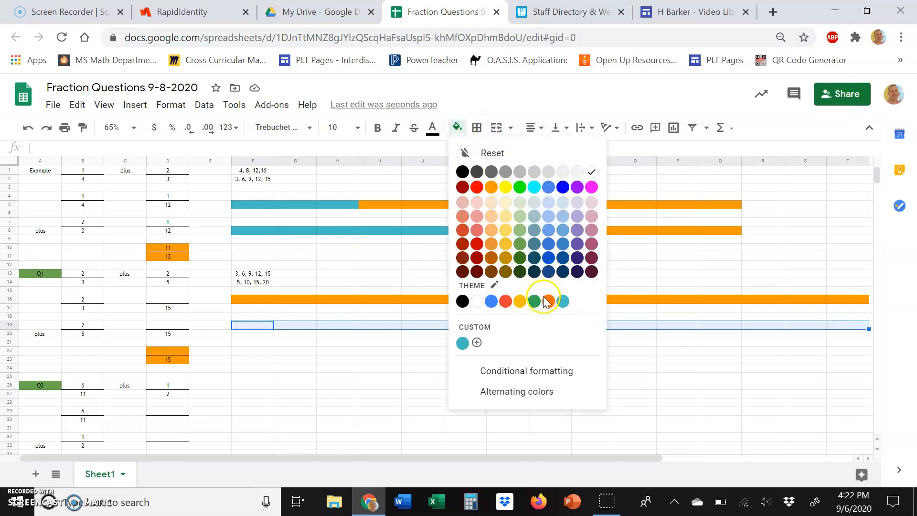
left_click(491, 187)
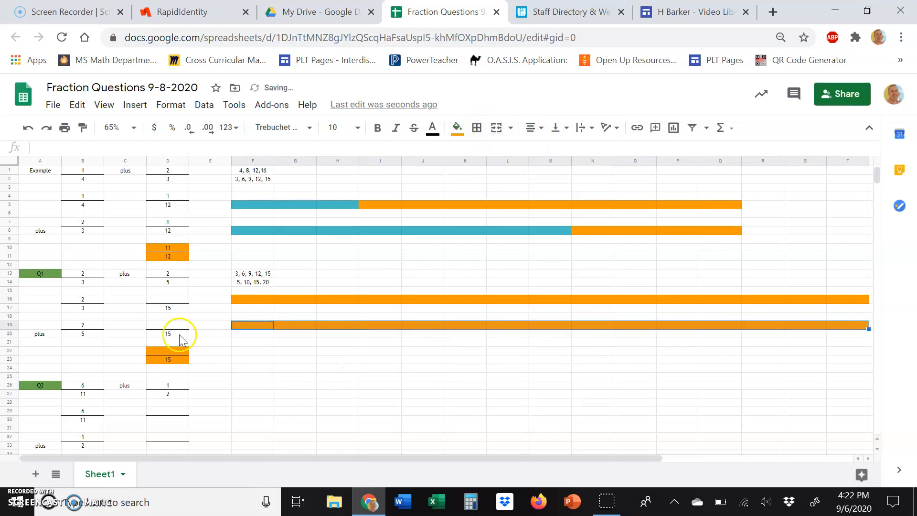